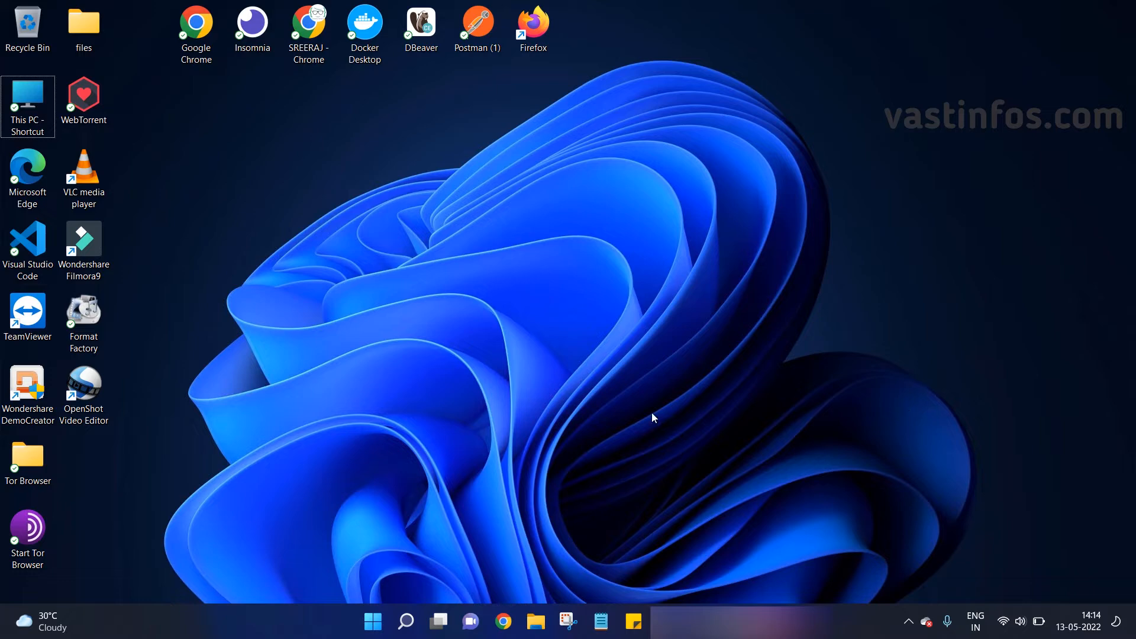
Launch File Explorer, go to This PC and enter the New Volume (E:) drive.
left_click(535, 621)
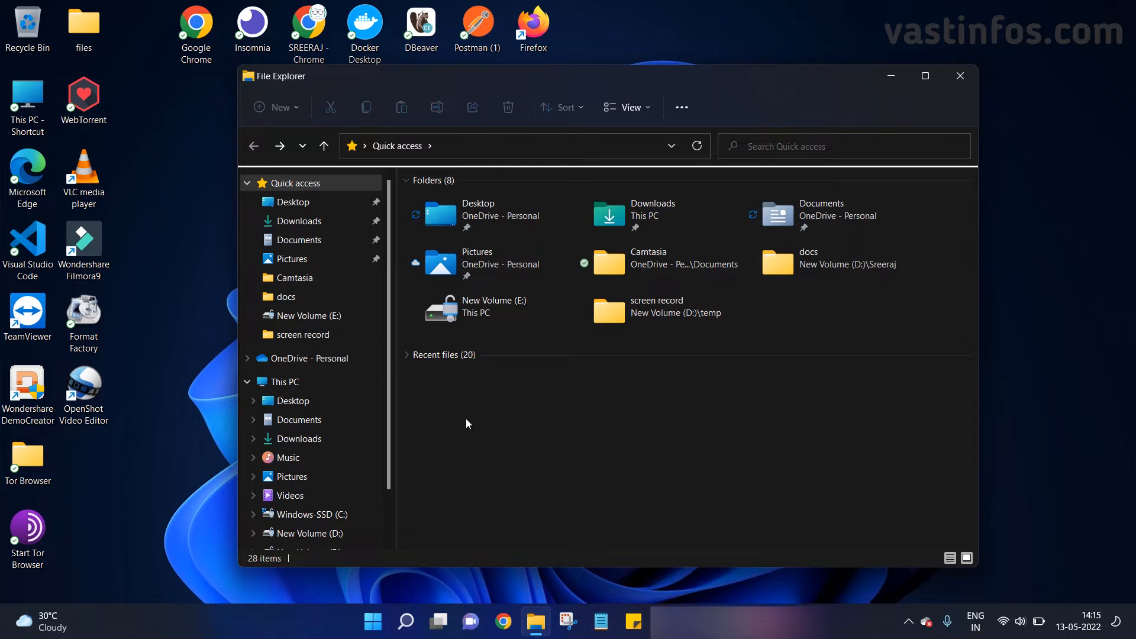
left_click(284, 382)
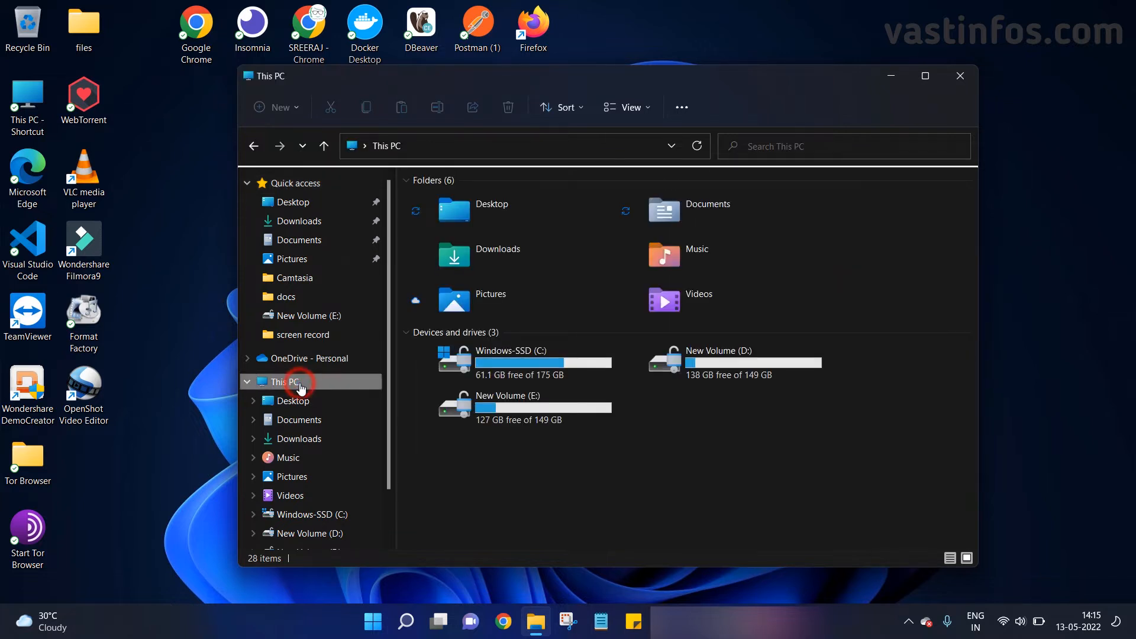
scroll(300, 384, "down", 1)
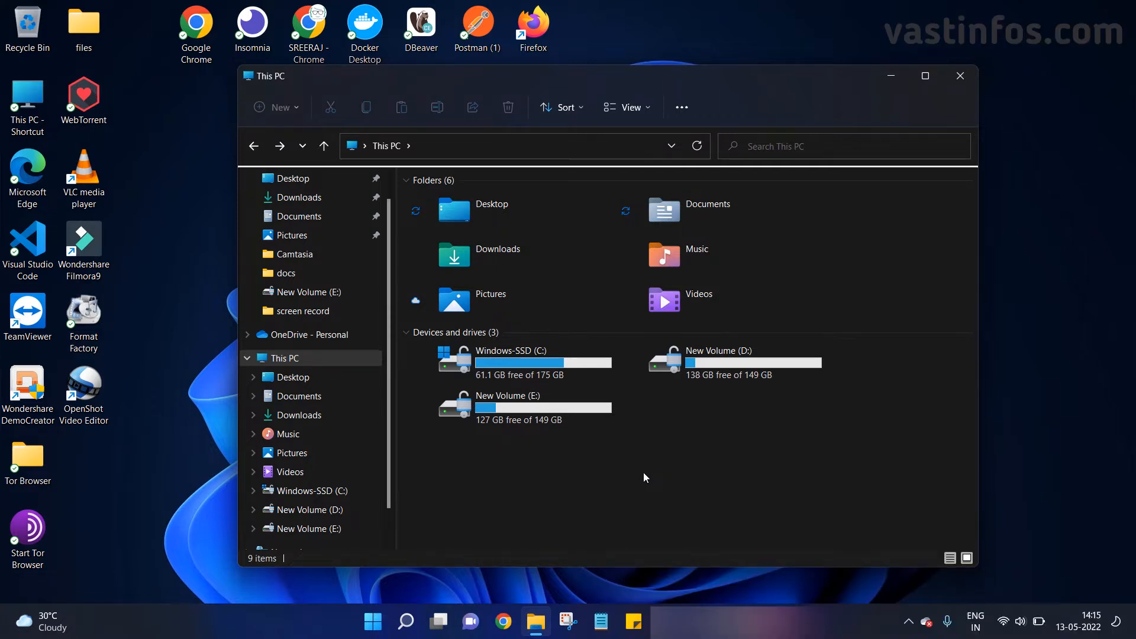
double_click(568, 409)
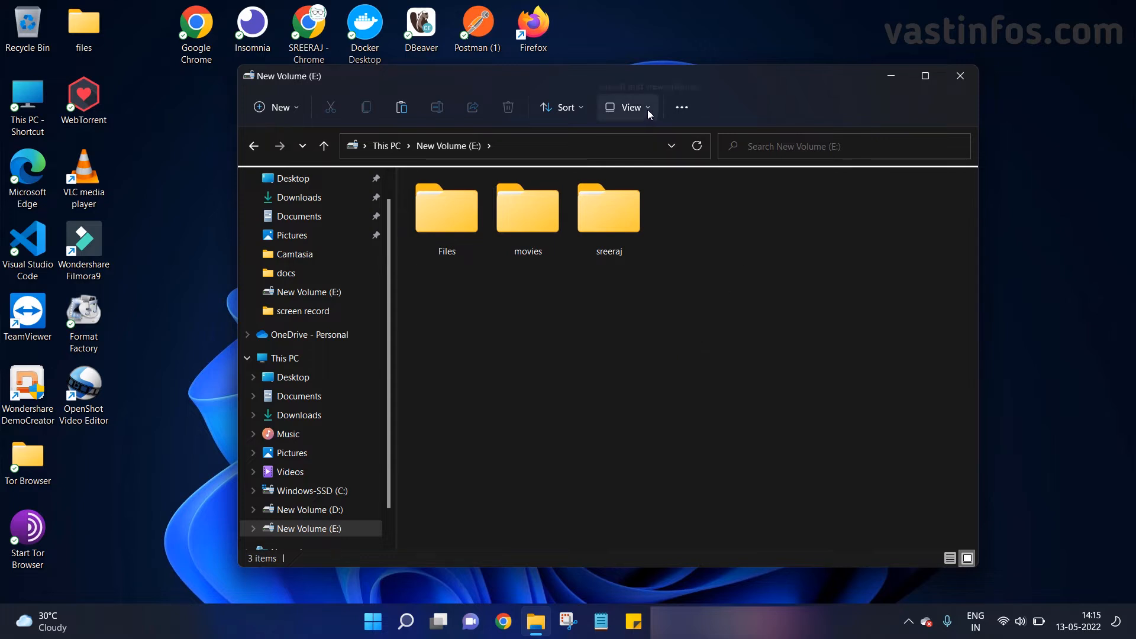
Enable Hidden items under View > Show so the hidden 'office data' file appears on E:.
left_click(648, 109)
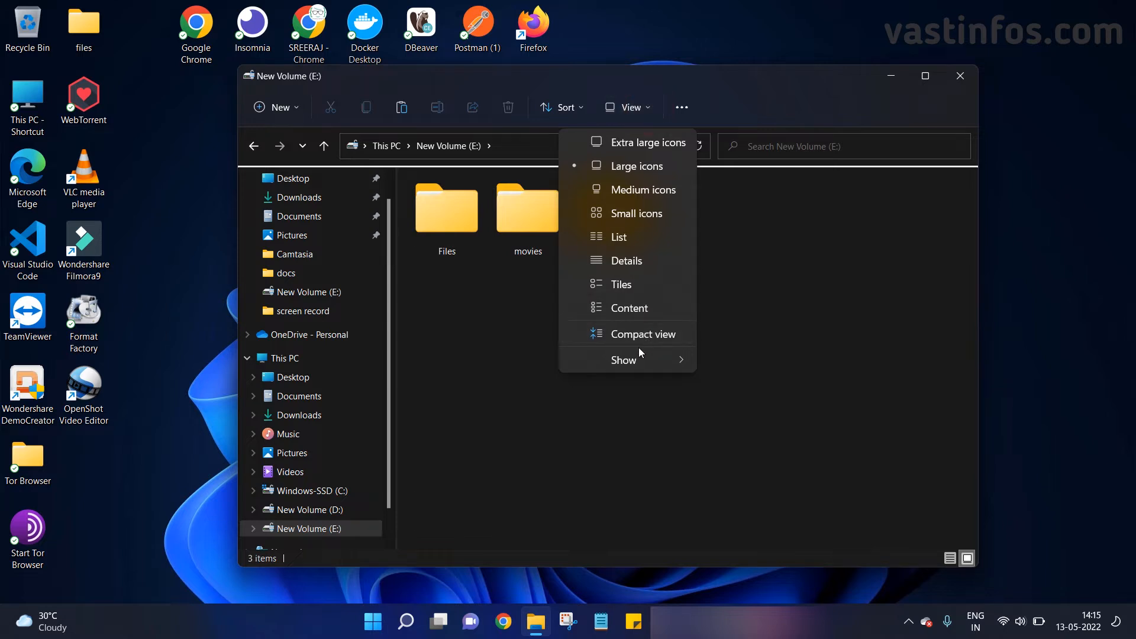
mouse_move(625, 360)
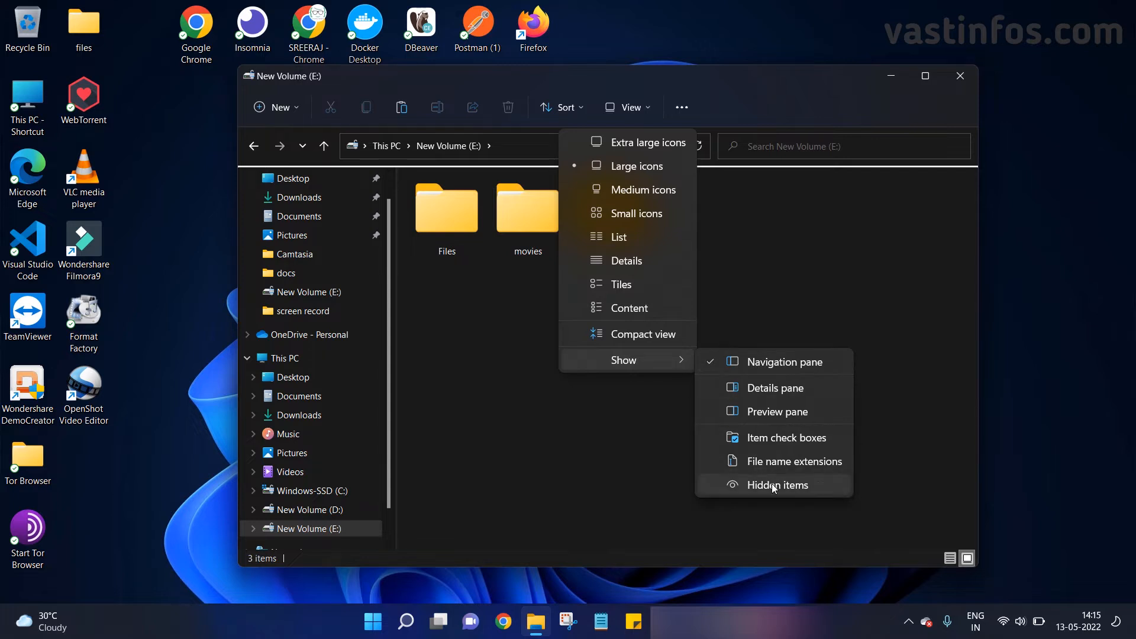
left_click(819, 489)
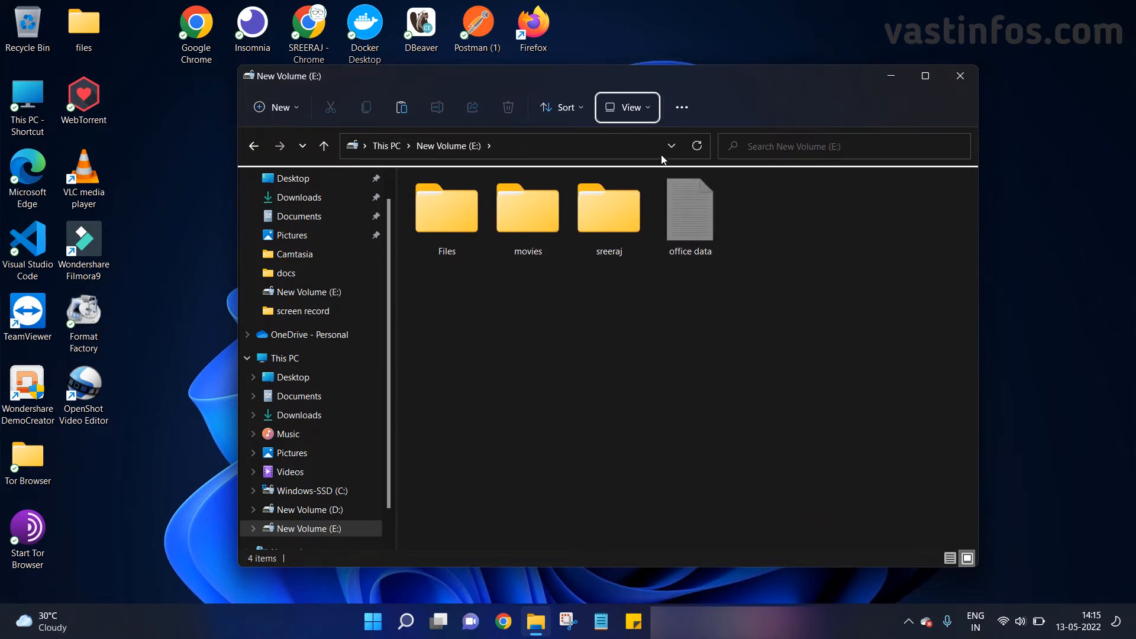
left_click(699, 206)
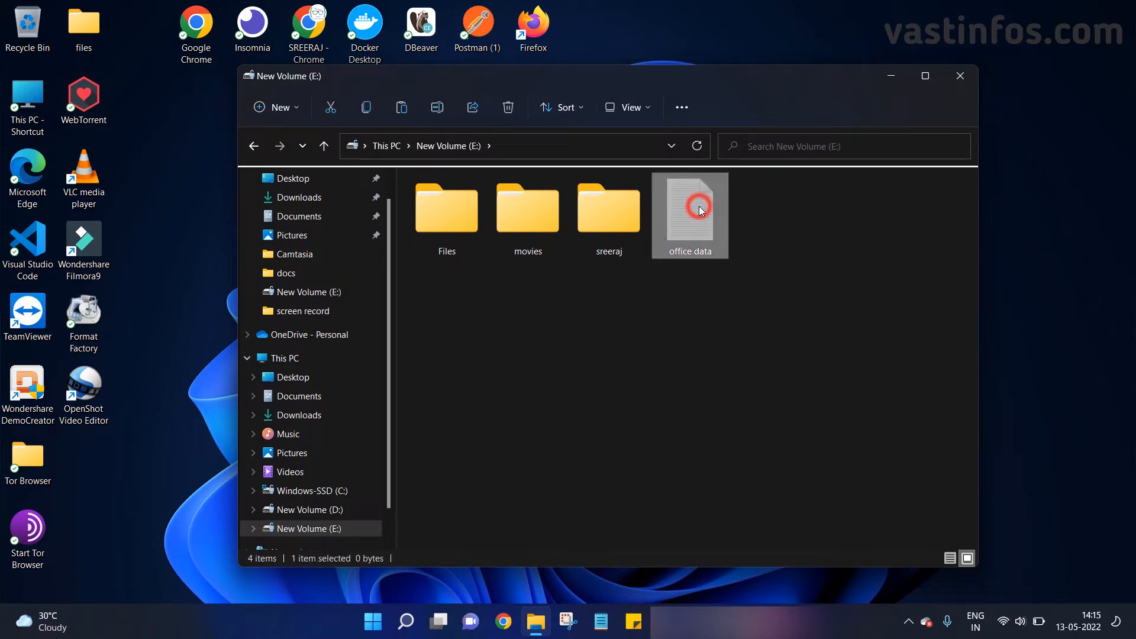
left_click(732, 320)
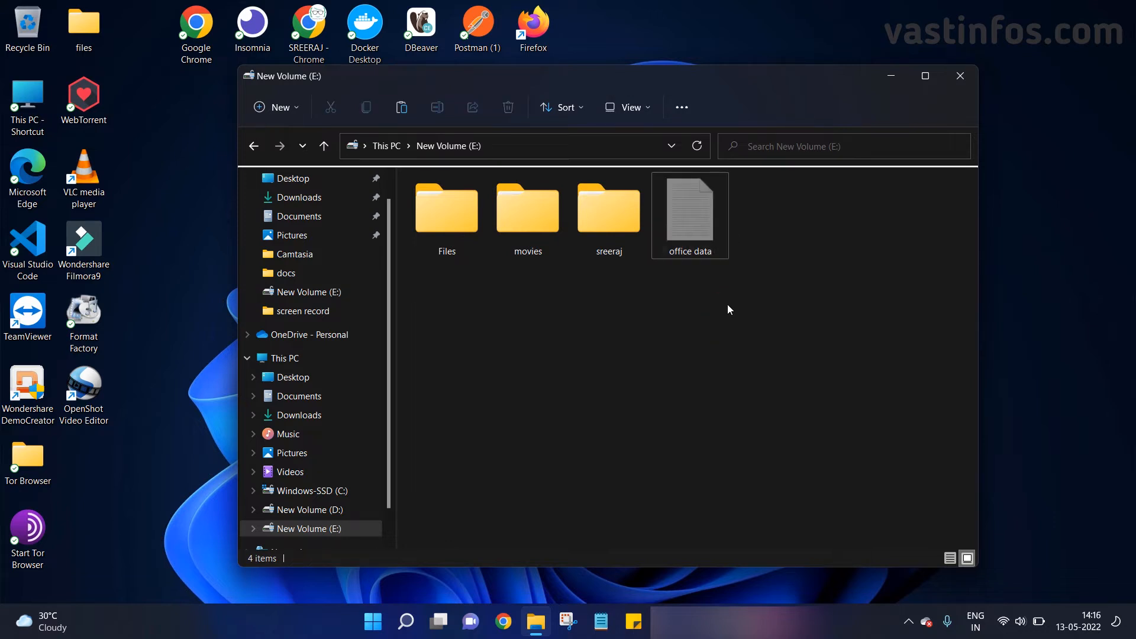
double_click(710, 235)
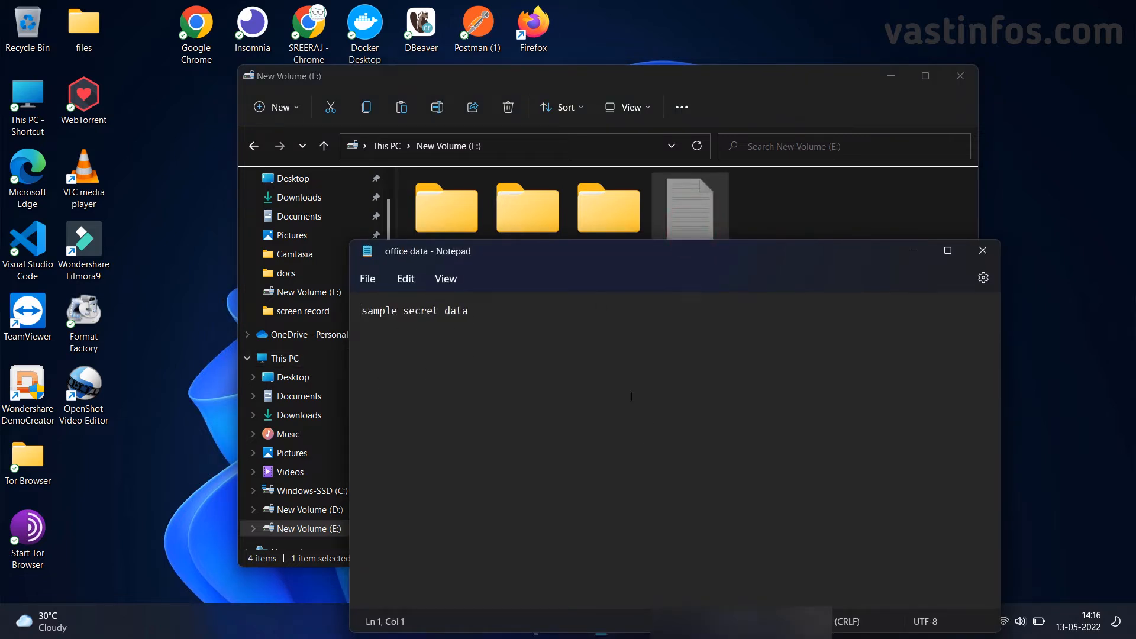
left_click(983, 254)
left_click(878, 296)
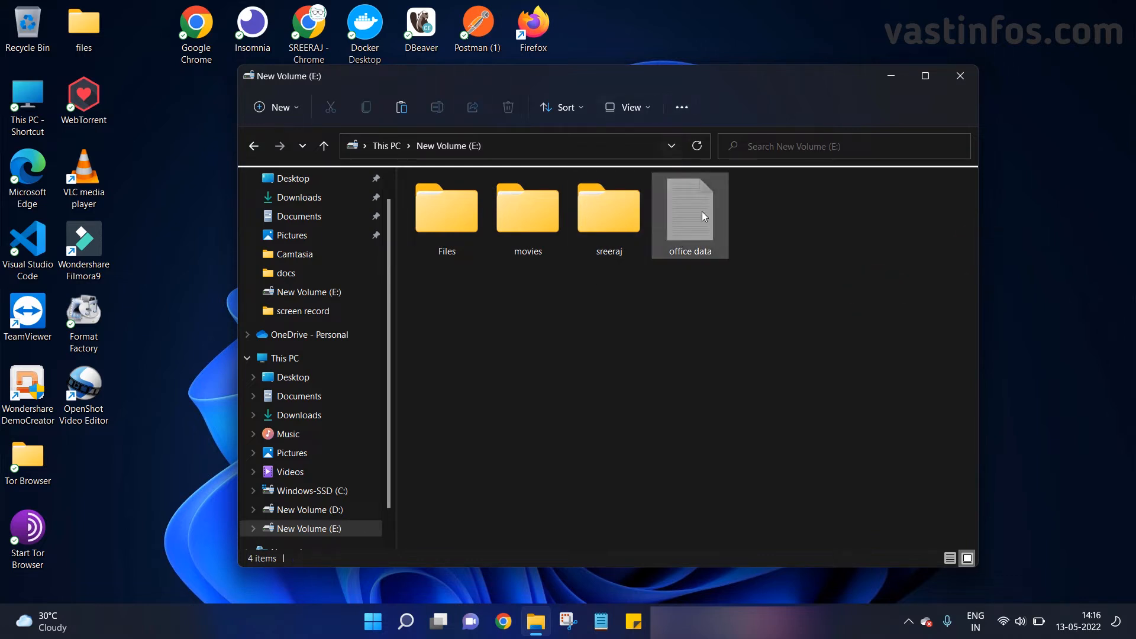
Disable Hidden items under View > Show so 'office data' disappears from E:.
left_click(647, 108)
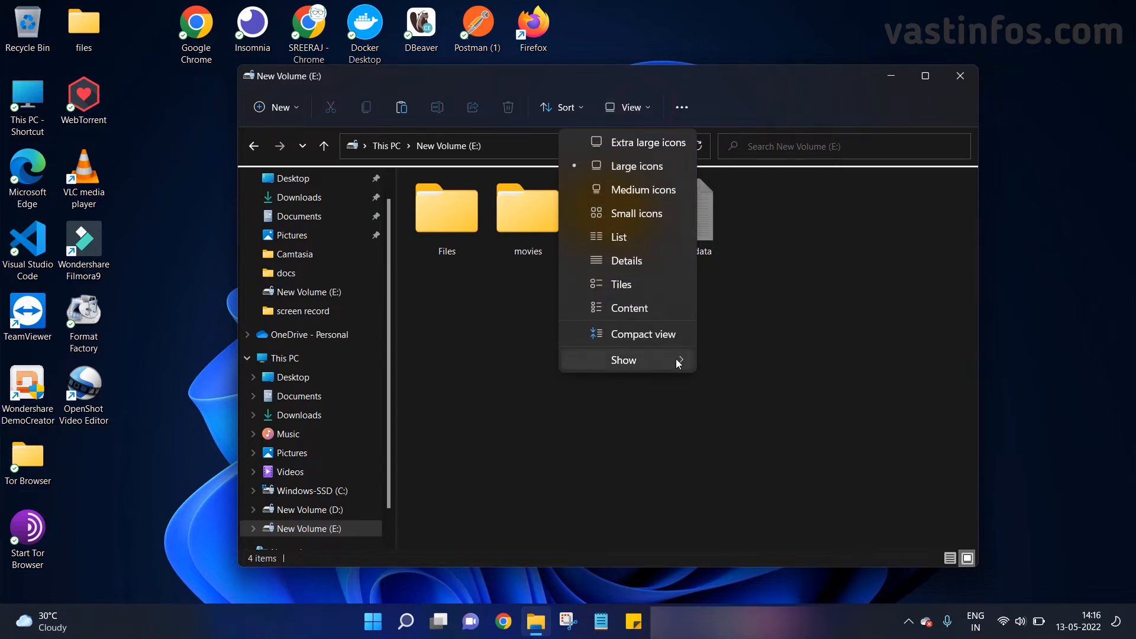
left_click(677, 361)
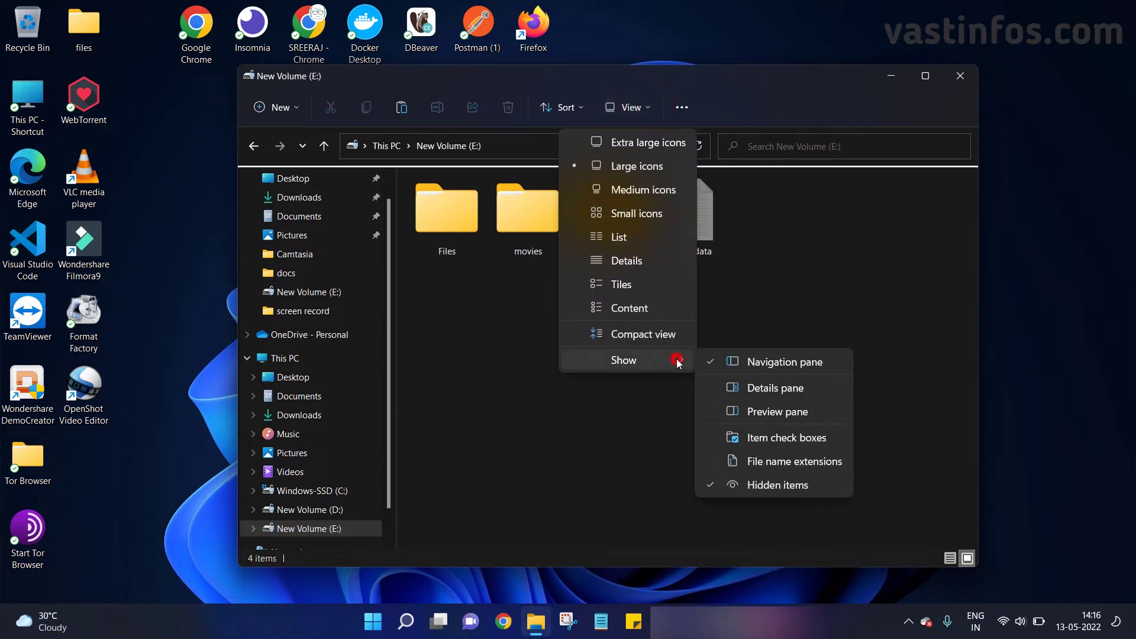
left_click(715, 487)
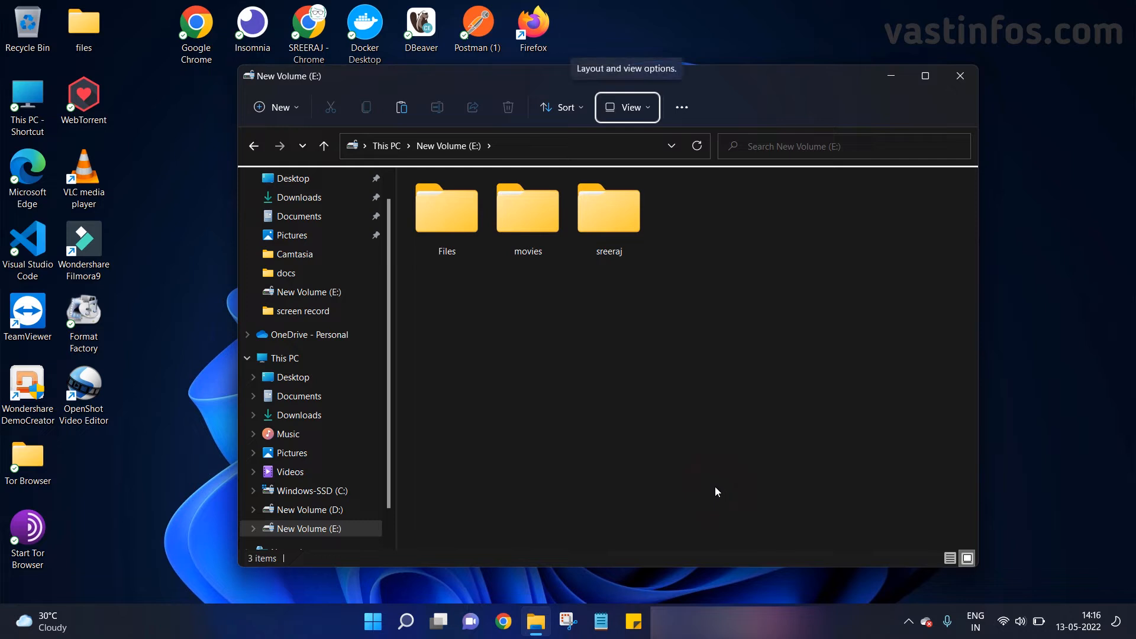
left_click(766, 306)
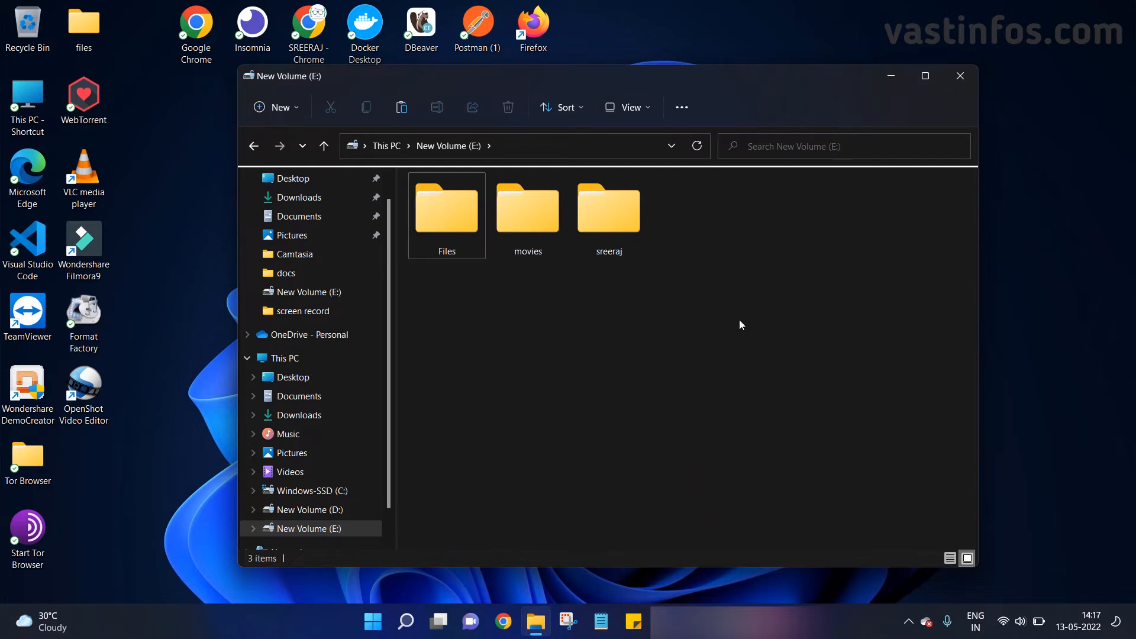
Return to This PC and enter the Windows-SSD (C:) drive.
left_click(256, 146)
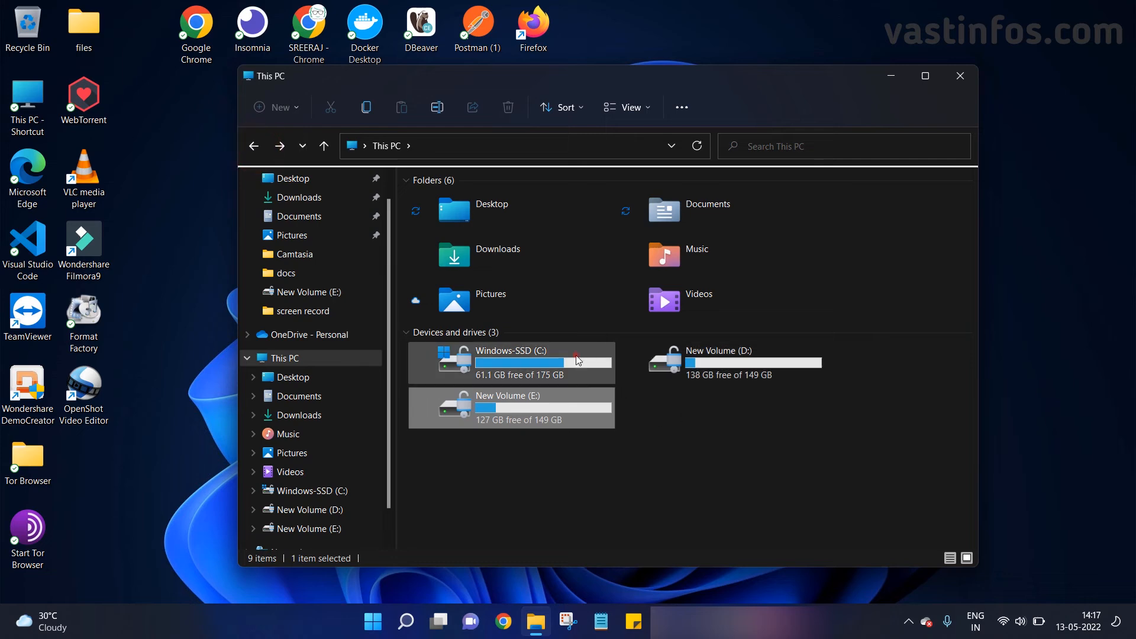
double_click(524, 362)
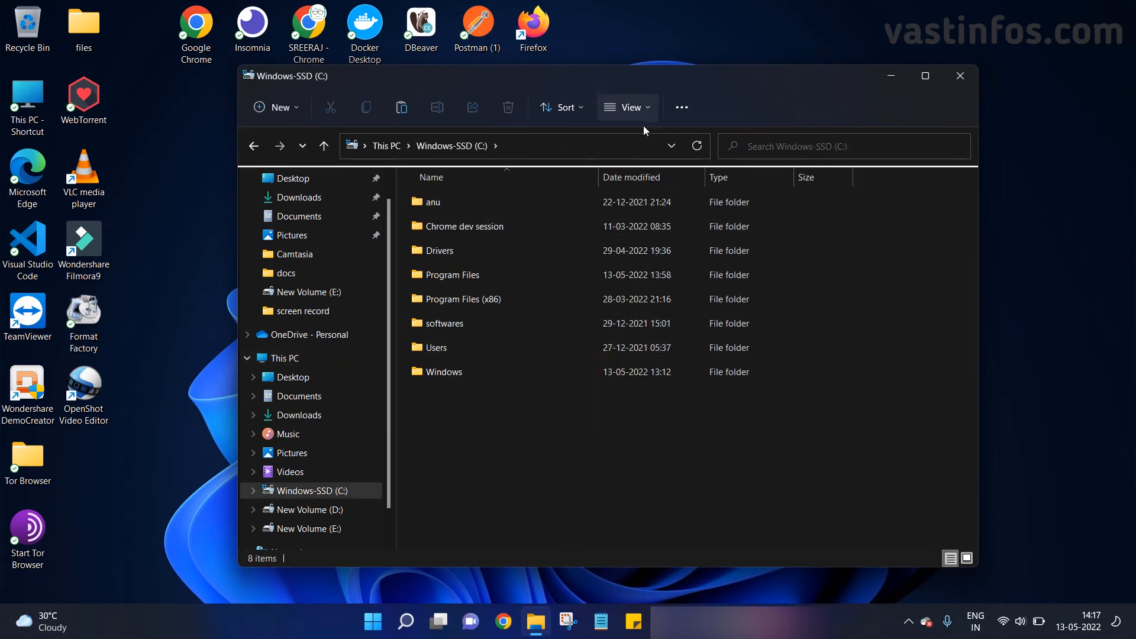
Show hidden folders on C: and display the folders as large icons.
left_click(649, 109)
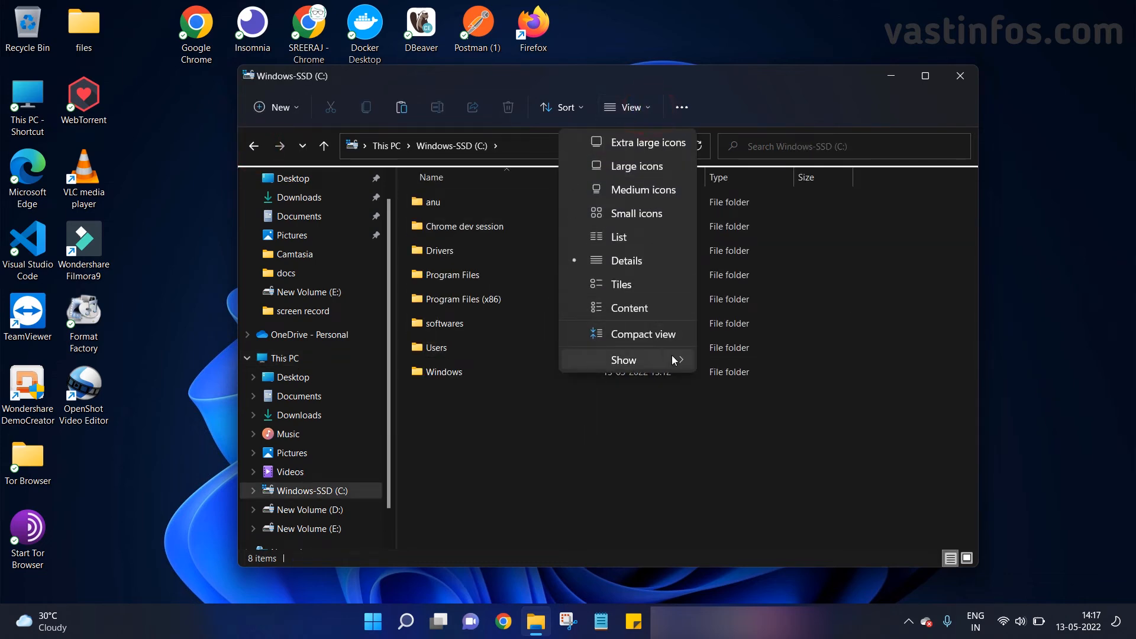
left_click(777, 484)
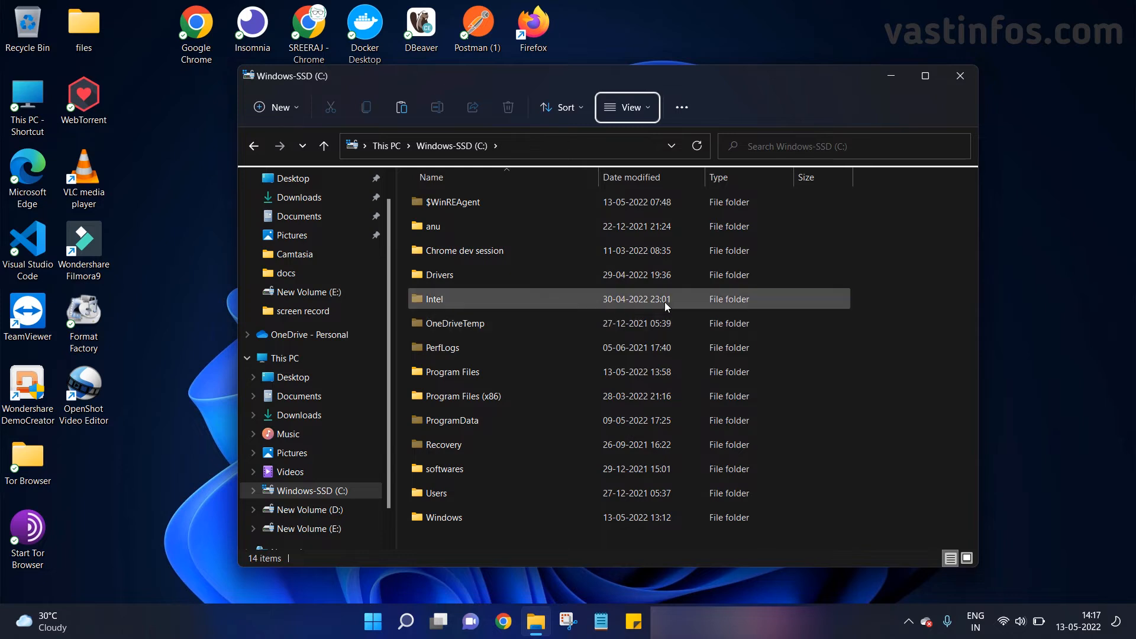
left_click(968, 560)
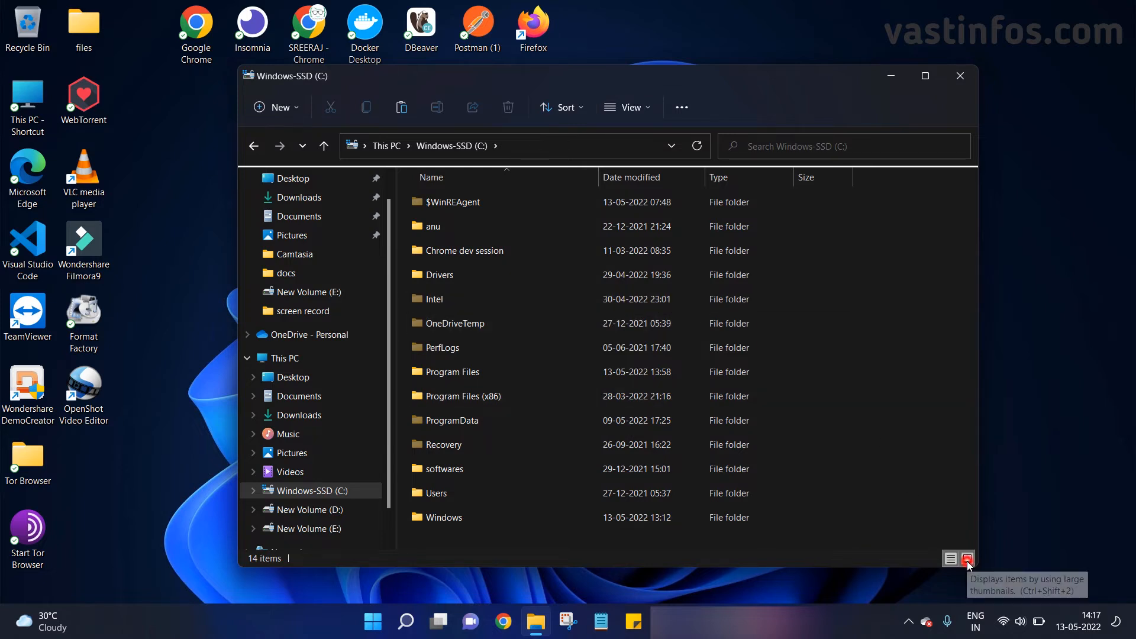
left_click(844, 497)
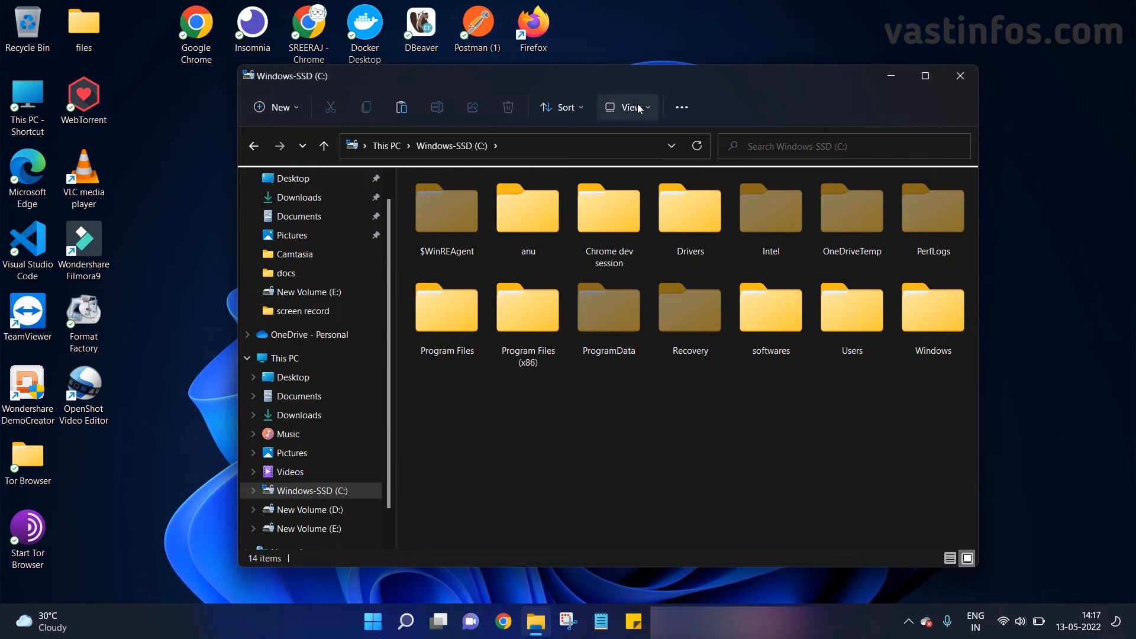
Disable Hidden items again, leaving eight folders on C:, and close File Explorer.
left_click(654, 110)
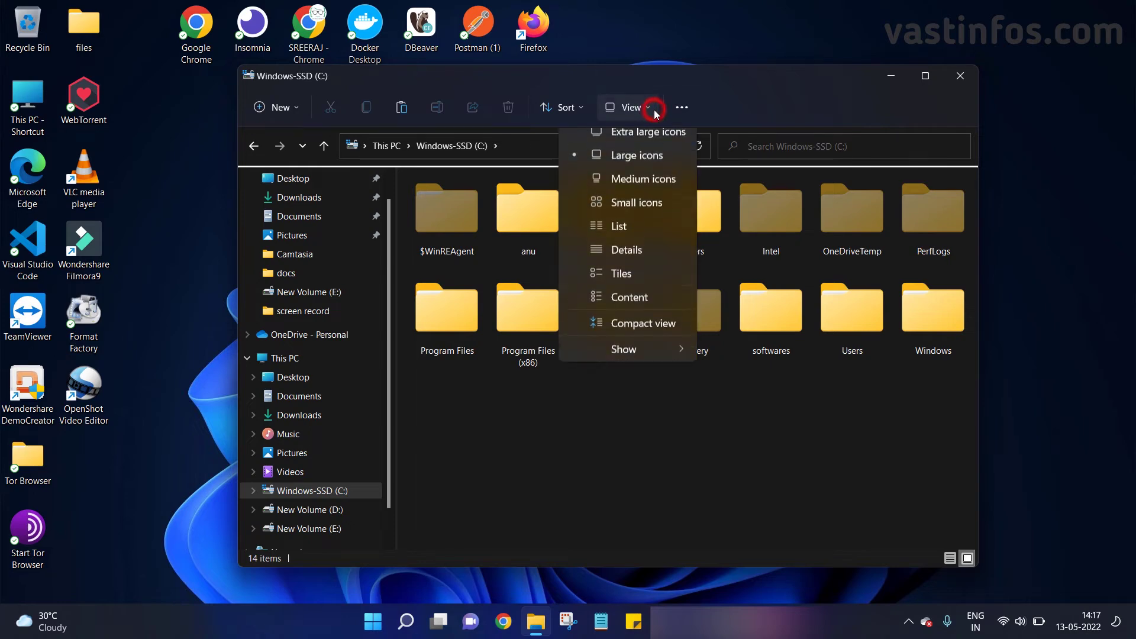
mouse_move(624, 359)
left_click(668, 360)
left_click(769, 485)
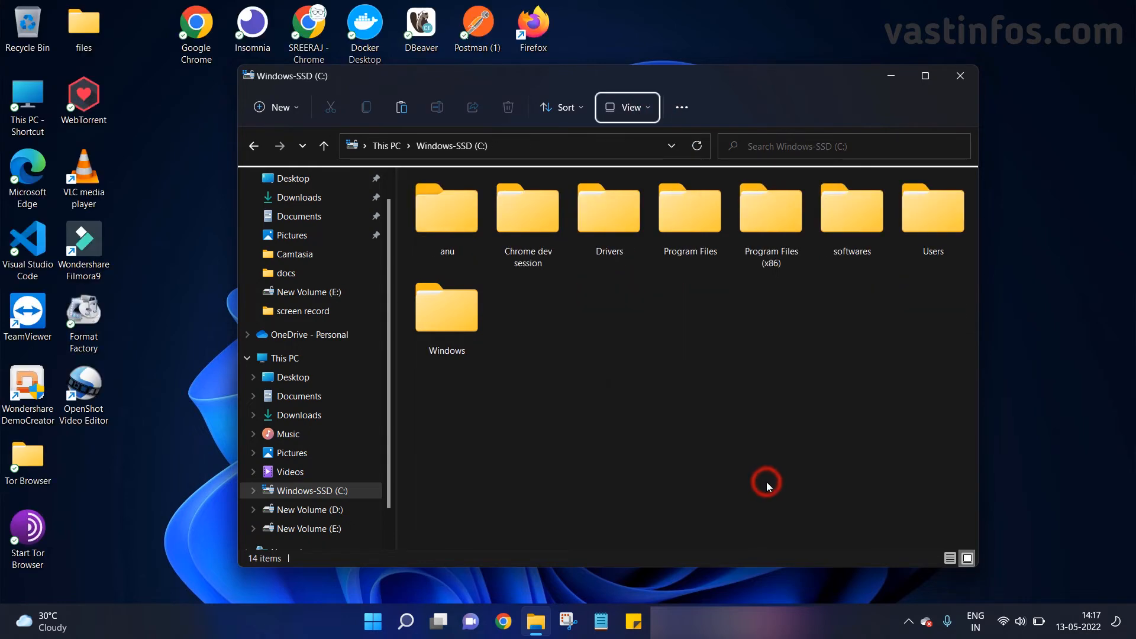
left_click(849, 424)
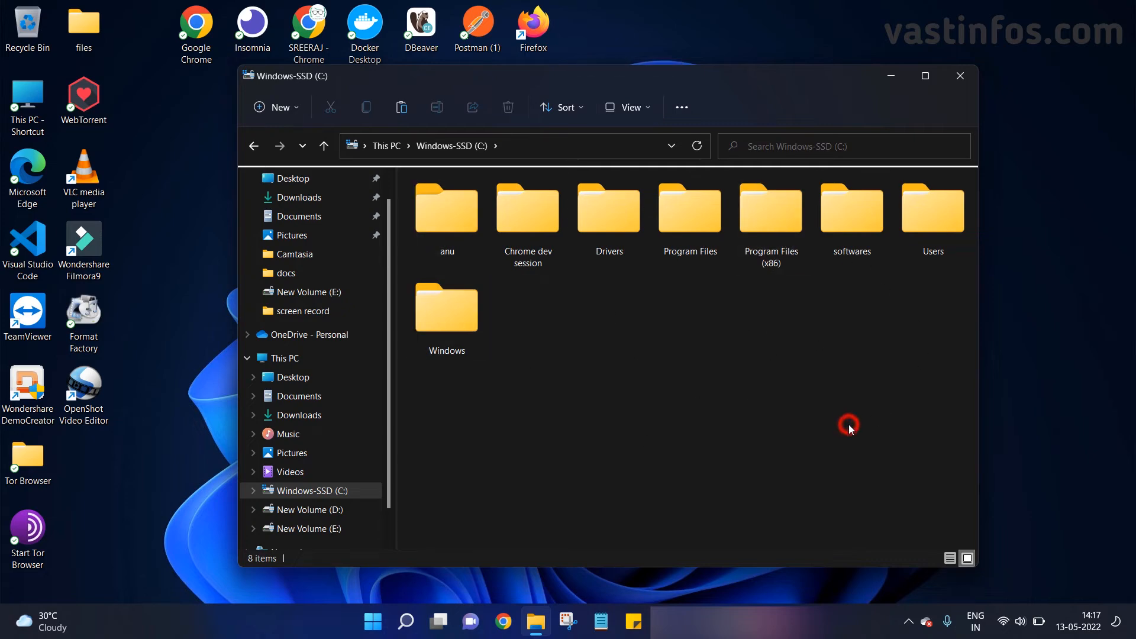
left_click(964, 80)
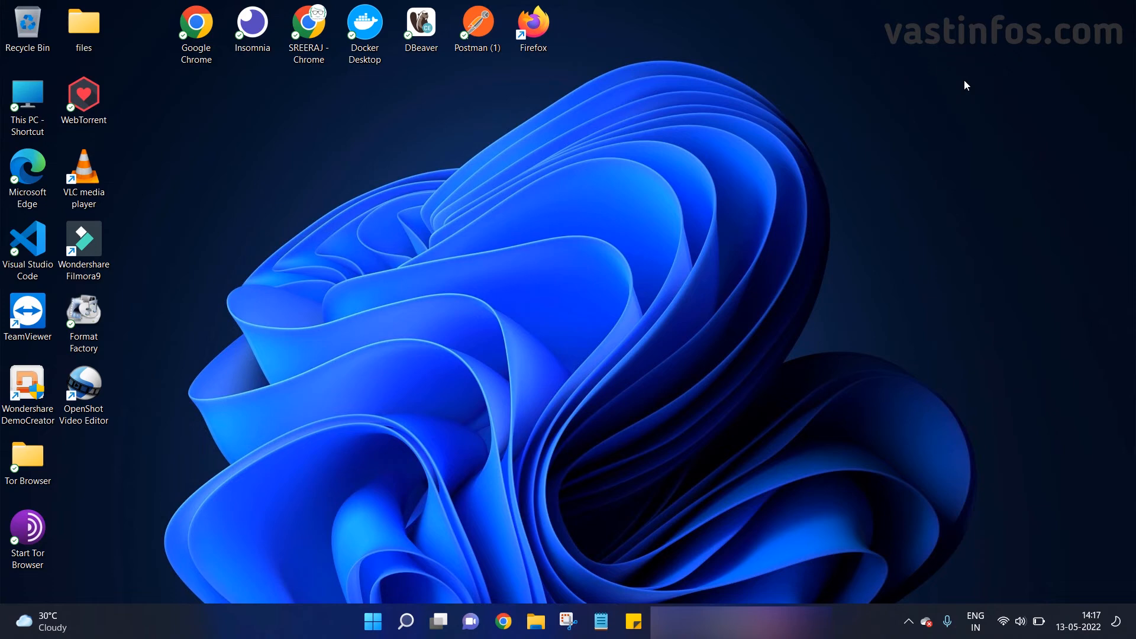
Reopen File Explorer with Win+E, enter Windows-SSD (C:) and bring up Folder Options from the See more menu.
key("super+e")
double_click(572, 377)
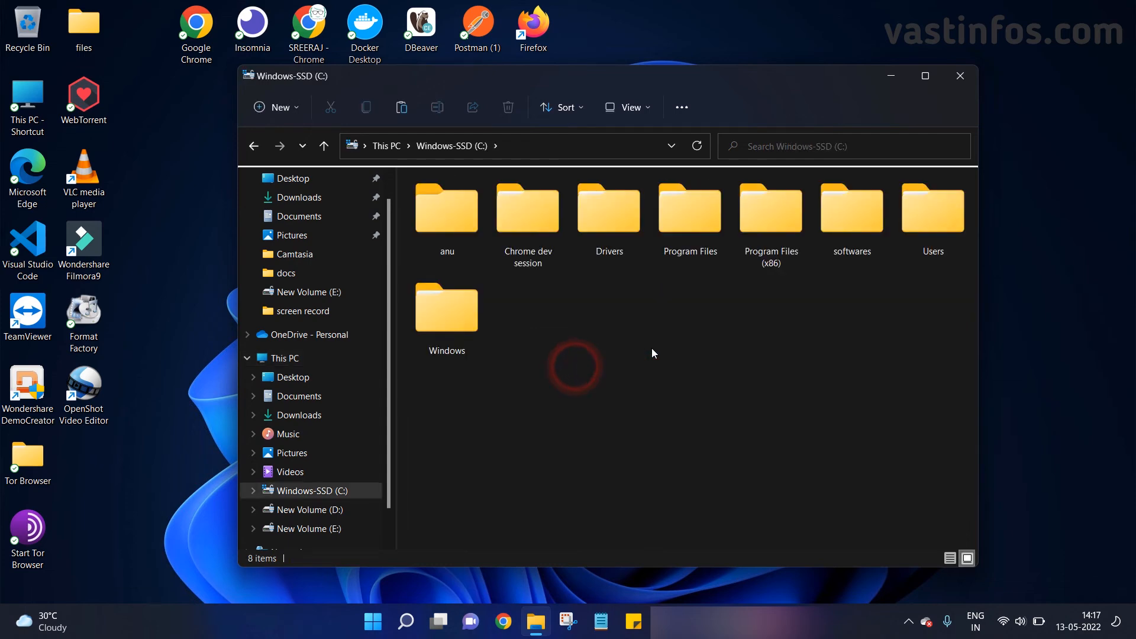
left_click(683, 107)
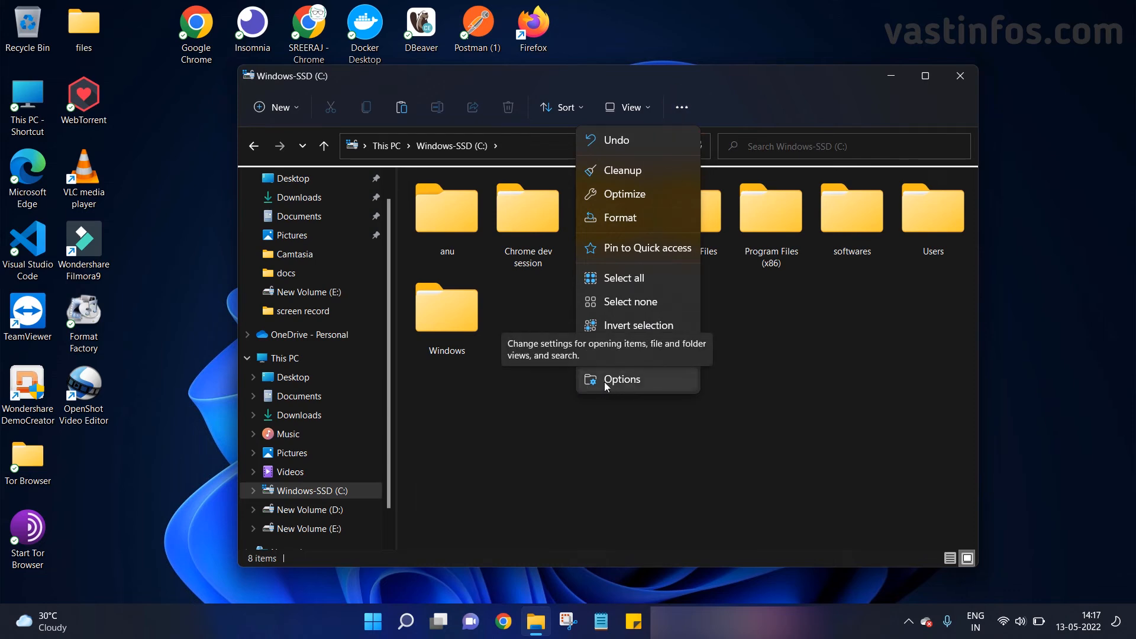
left_click(635, 381)
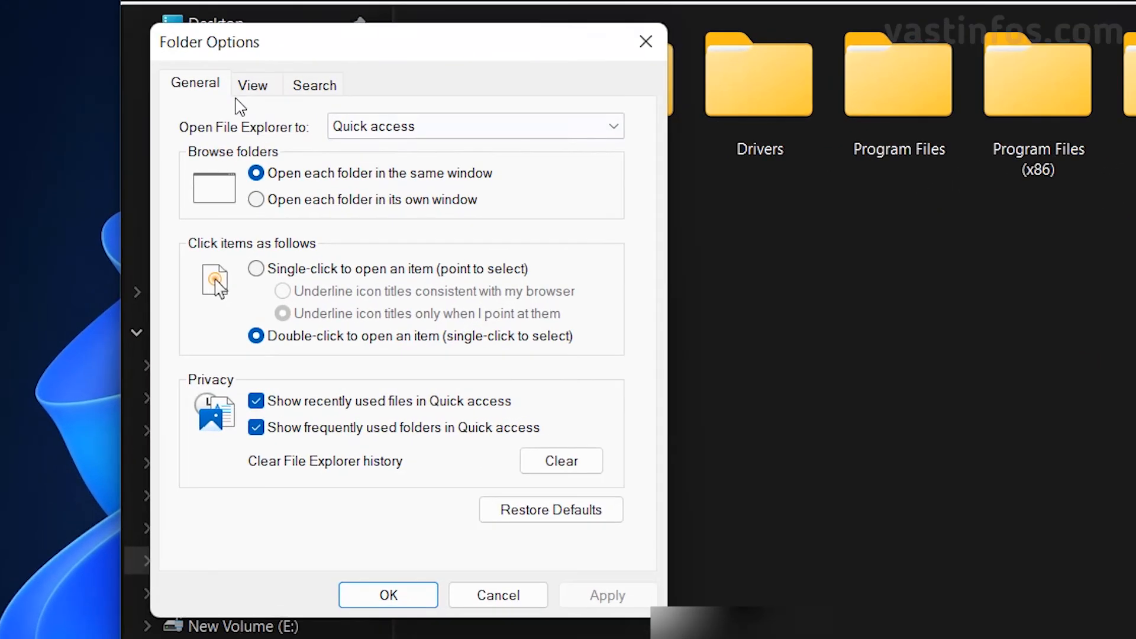
In Folder Options' View settings choose 'Show hidden files, folders, and drives' and apply it, revealing 14 items on C:.
left_click(252, 85)
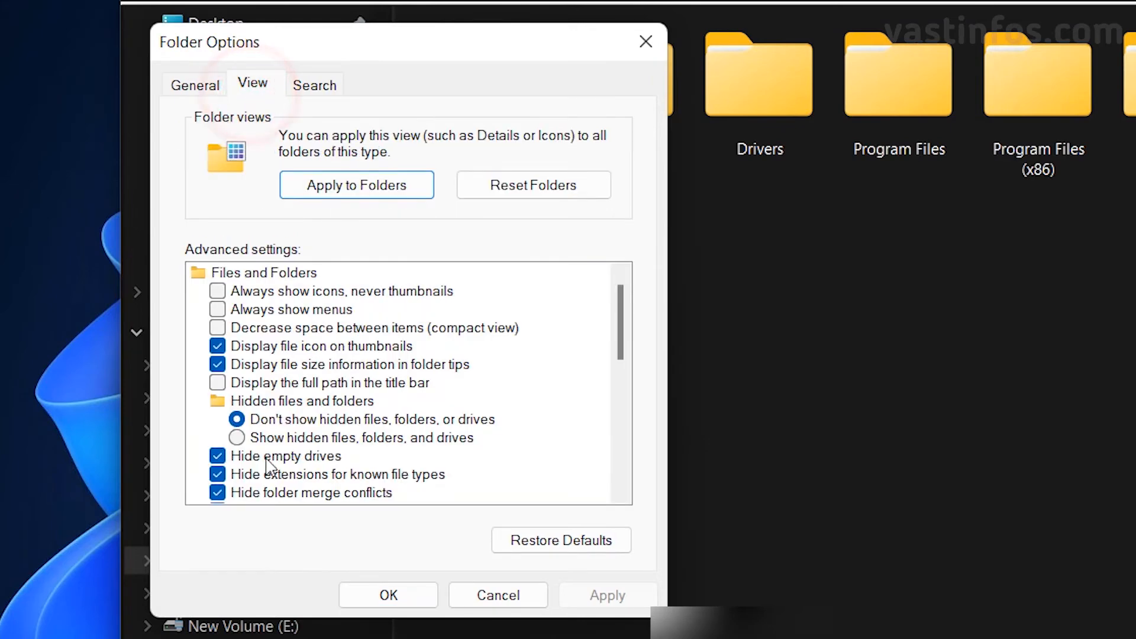
left_click(237, 438)
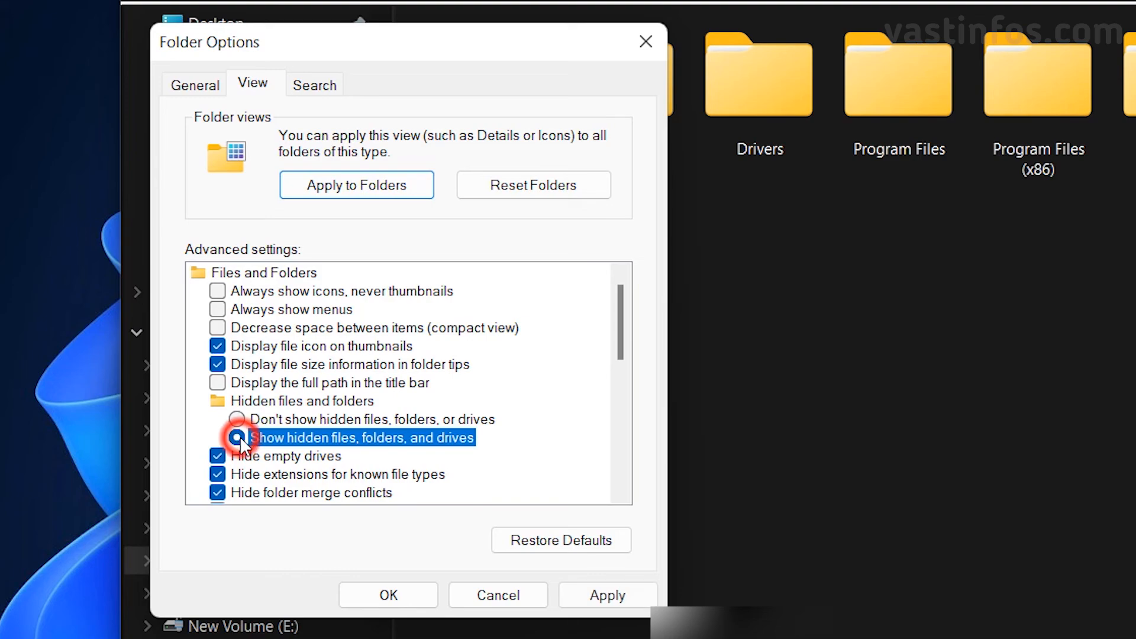
left_click(388, 596)
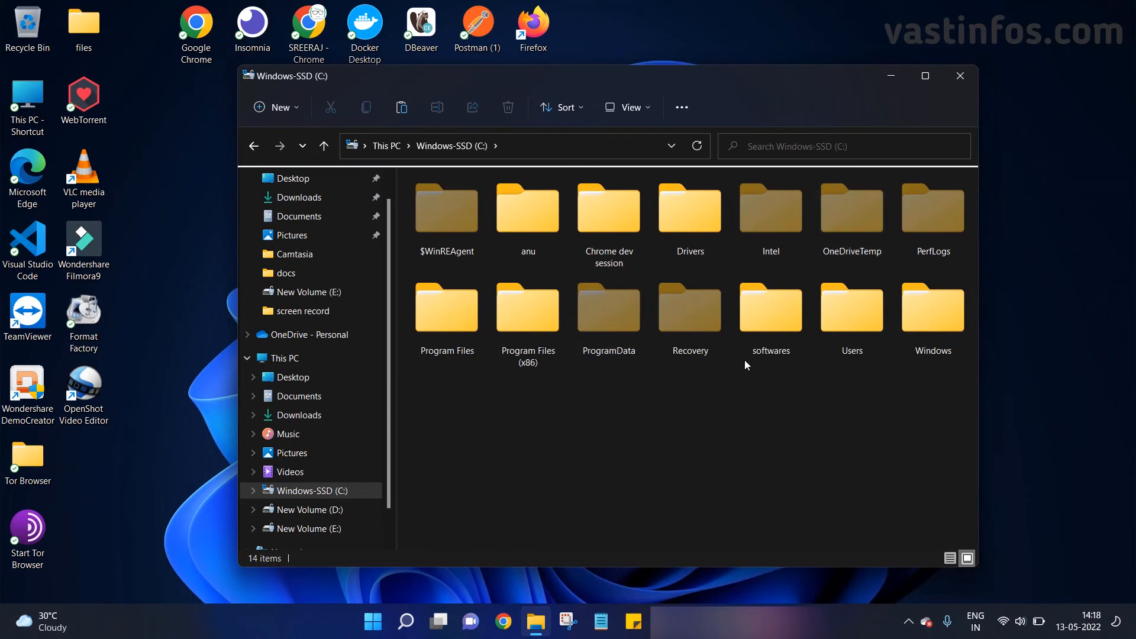
Disable Hidden items under View > Show, returning C: to eight folders, and close File Explorer.
left_click(818, 461)
left_click(652, 107)
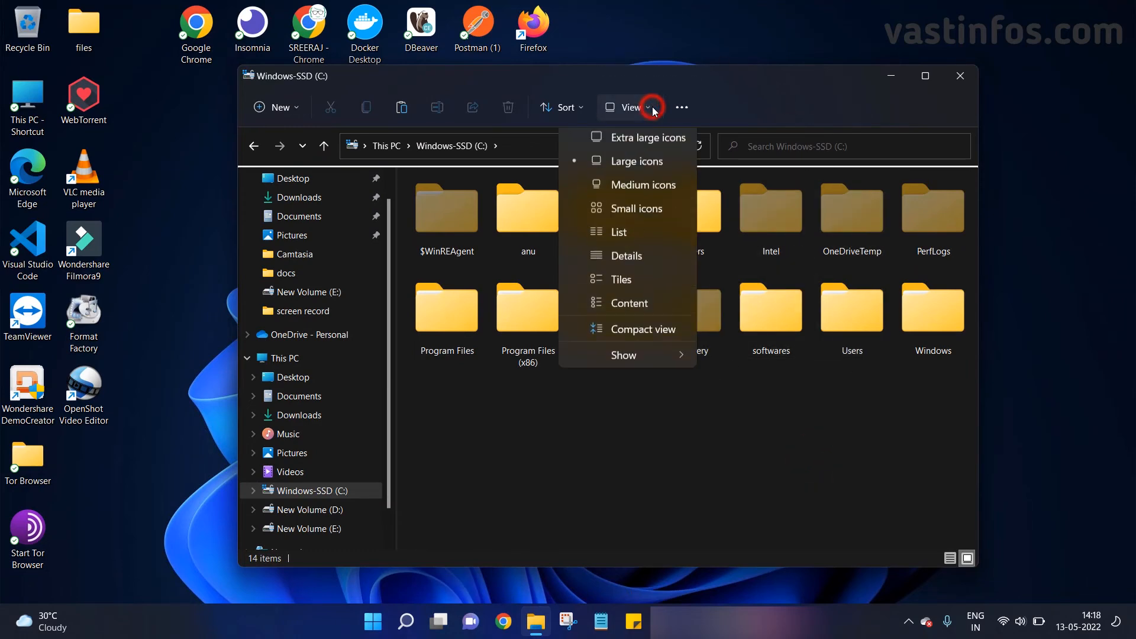
left_click(683, 362)
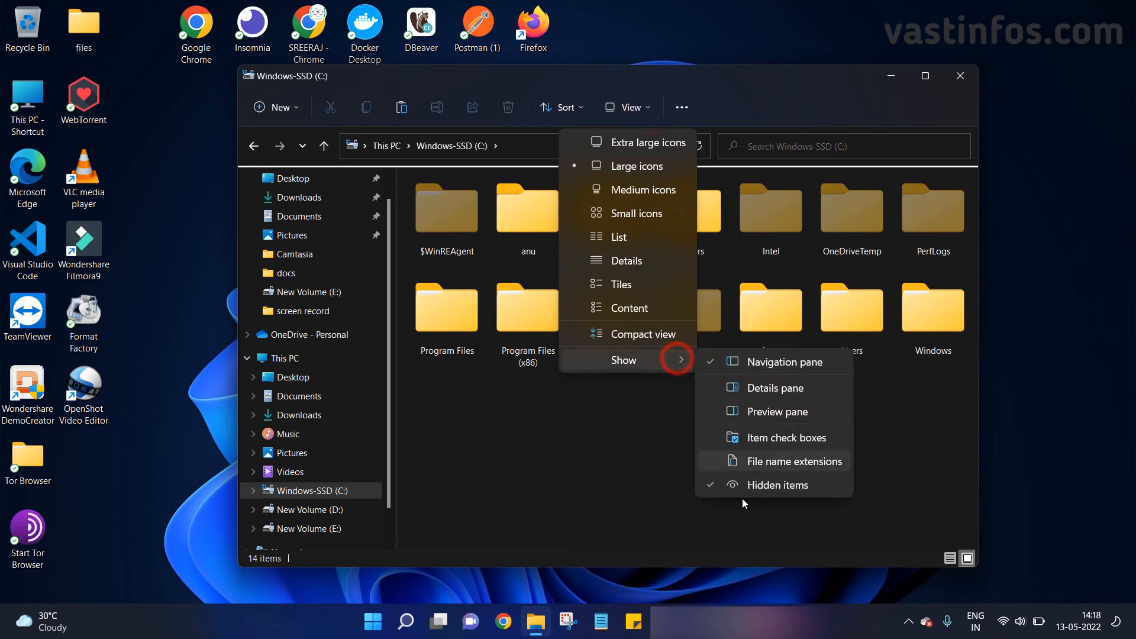
left_click(756, 487)
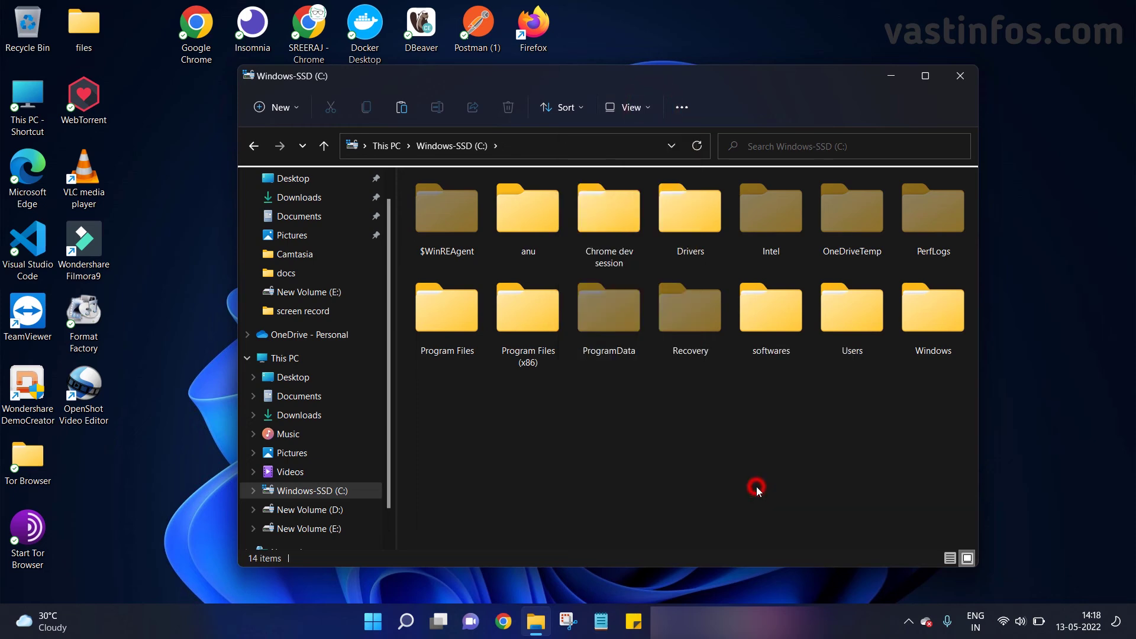
left_click(751, 439)
left_click(961, 76)
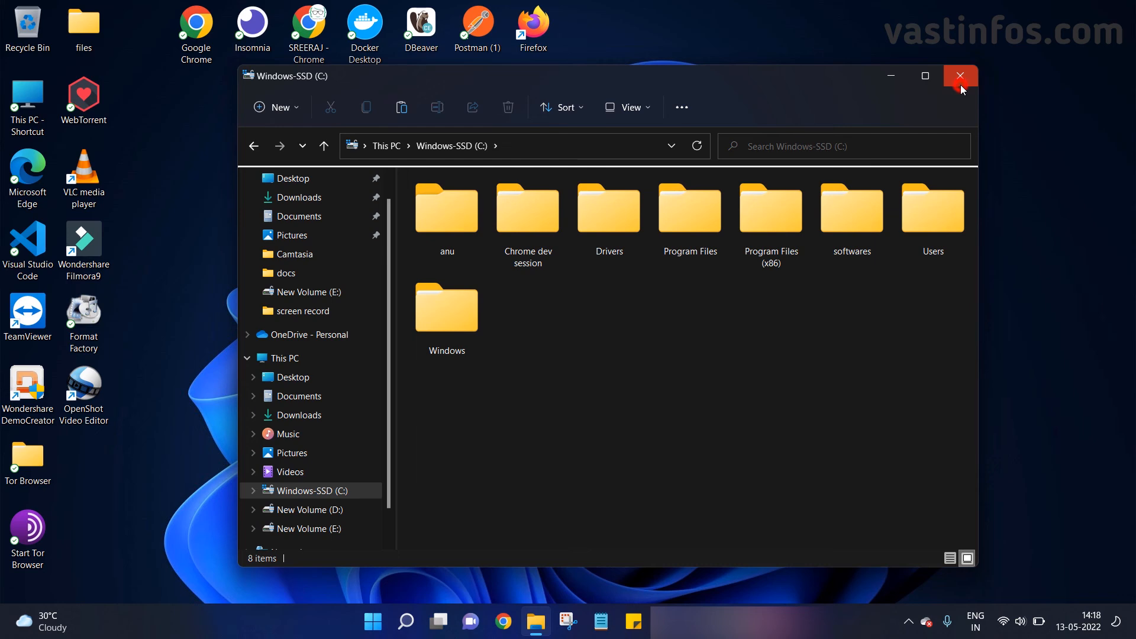